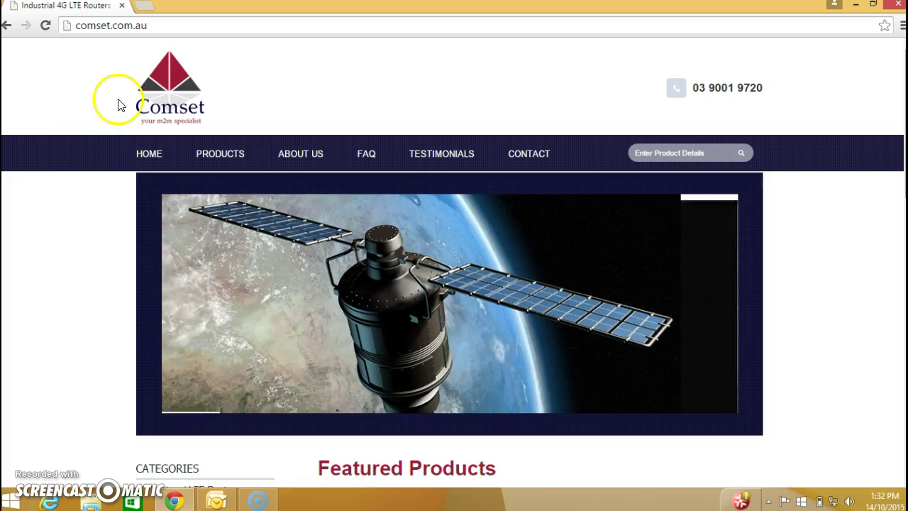
Open the router's web interface at 192.168.8.1.
click(158, 26)
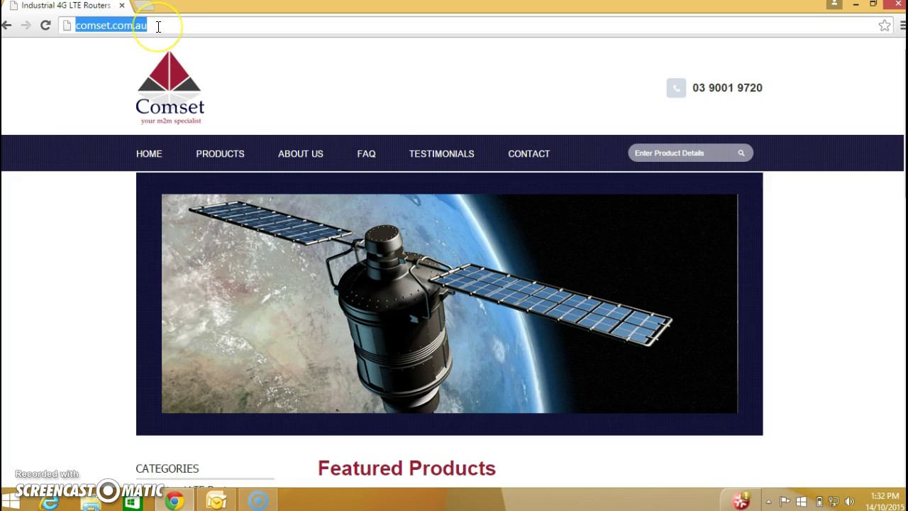
text(192.168.8.1)
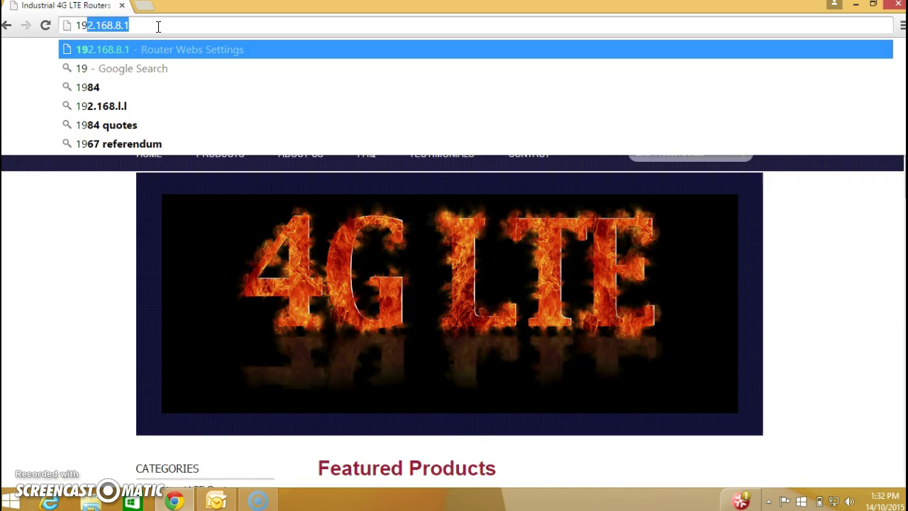
key(Return)
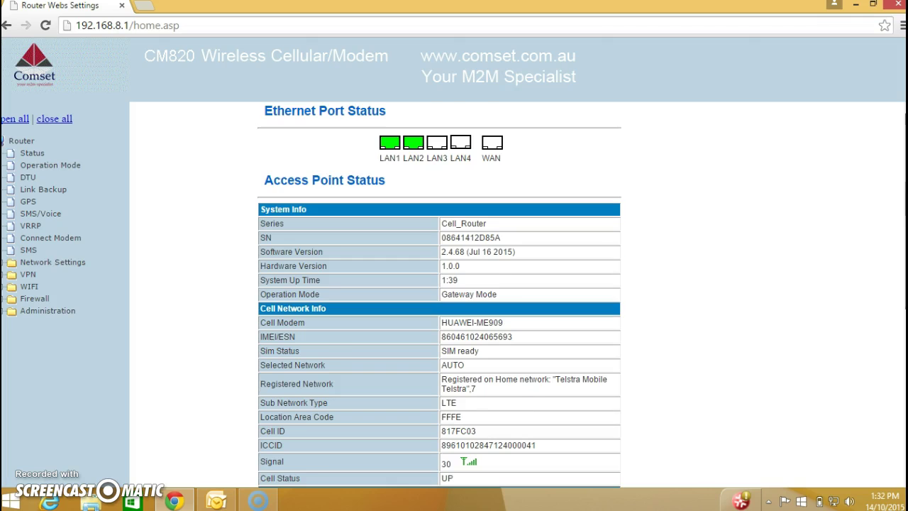
Copy the WAN IP address from the Internet Configurations section of the router status page.
scroll(439, 293, down, 3)
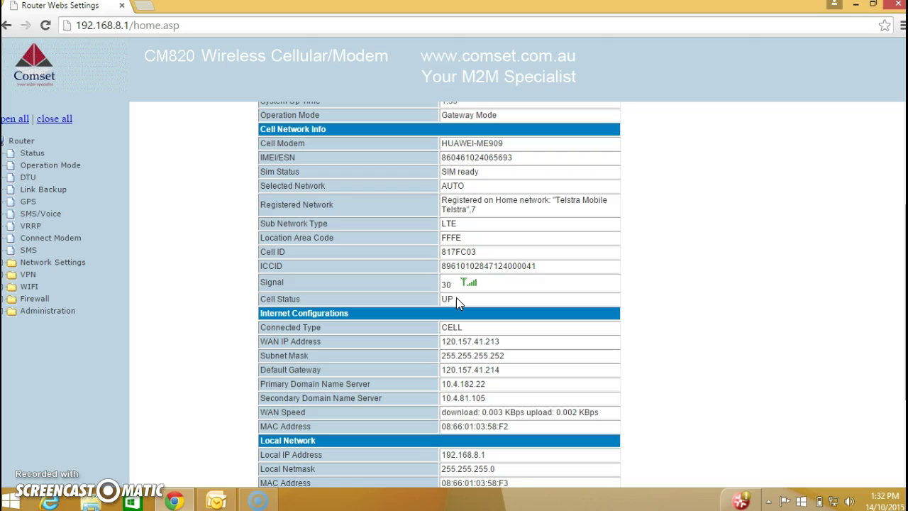
click(504, 344)
drag(499, 341, 442, 341)
key(ctrl+c)
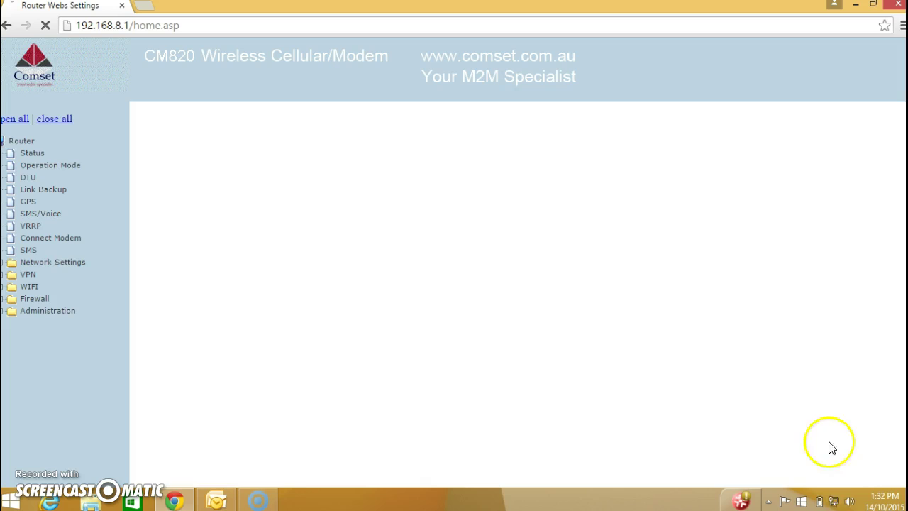
mouse_move(840, 502)
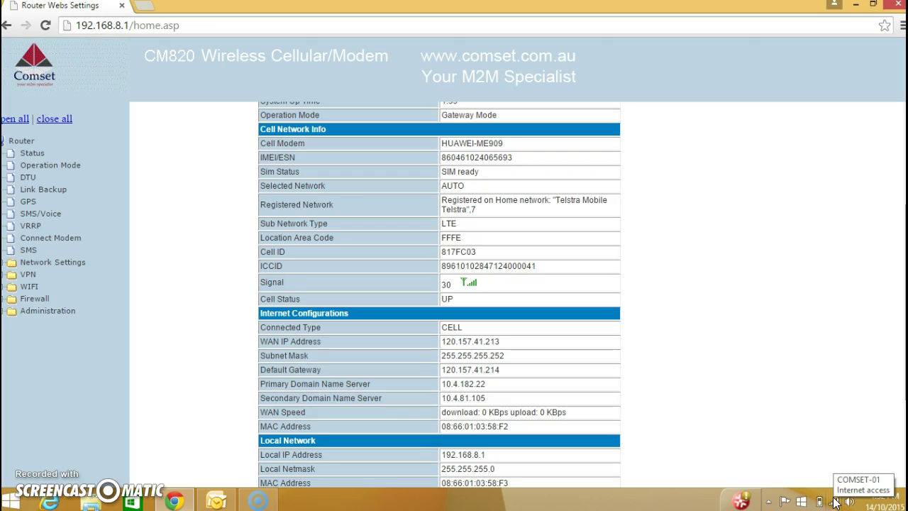
click(145, 7)
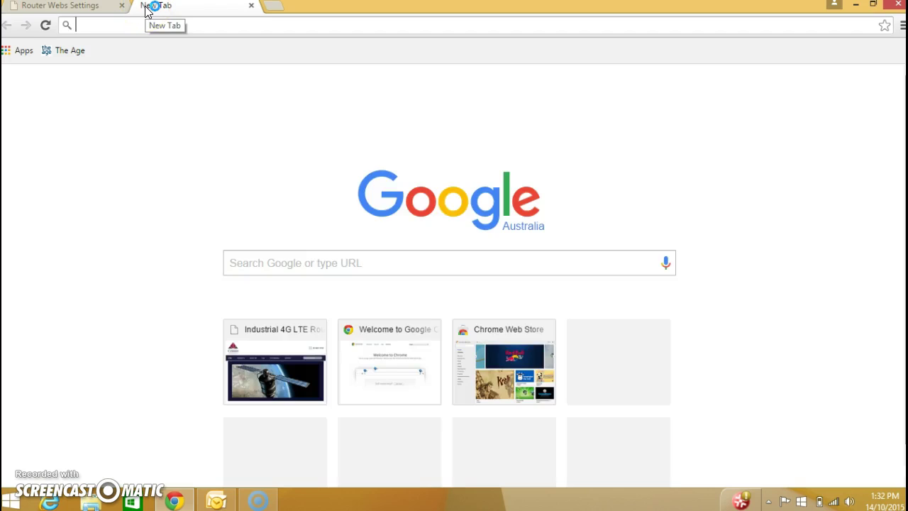
key(ctrl+v)
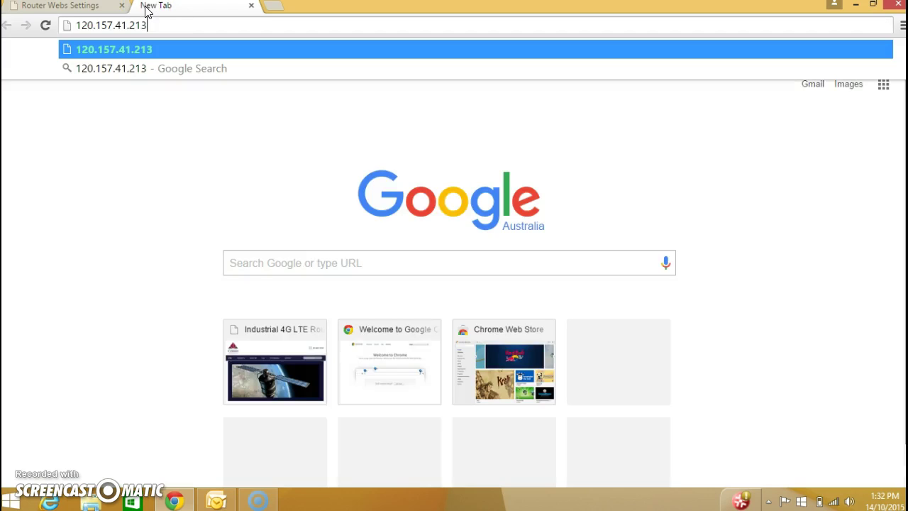
key(Return)
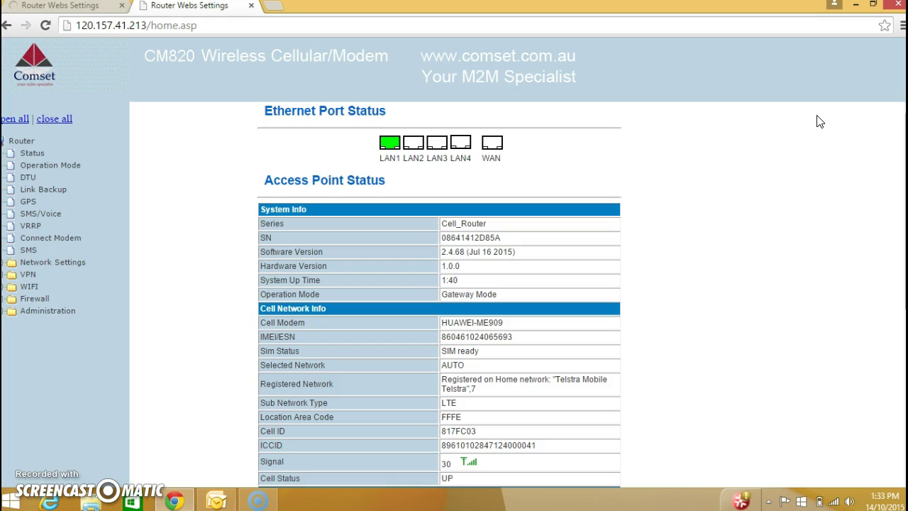
Open the router's LAN settings and examine the statically assigned IP address in the DHCP section.
click(78, 263)
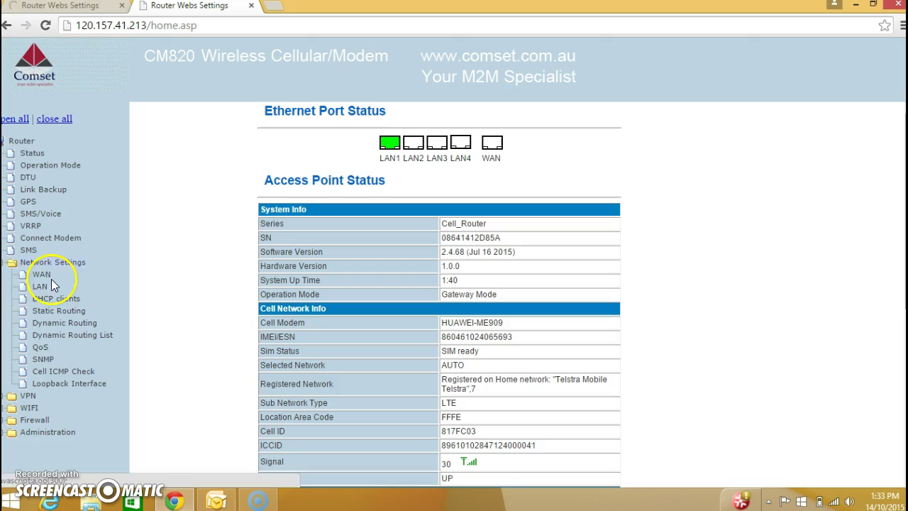
click(39, 288)
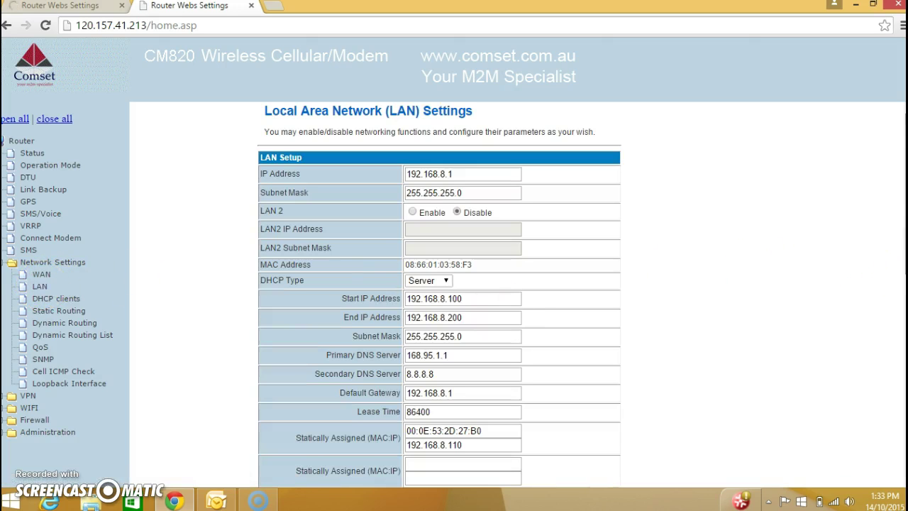
scroll(546, 298, down, 3)
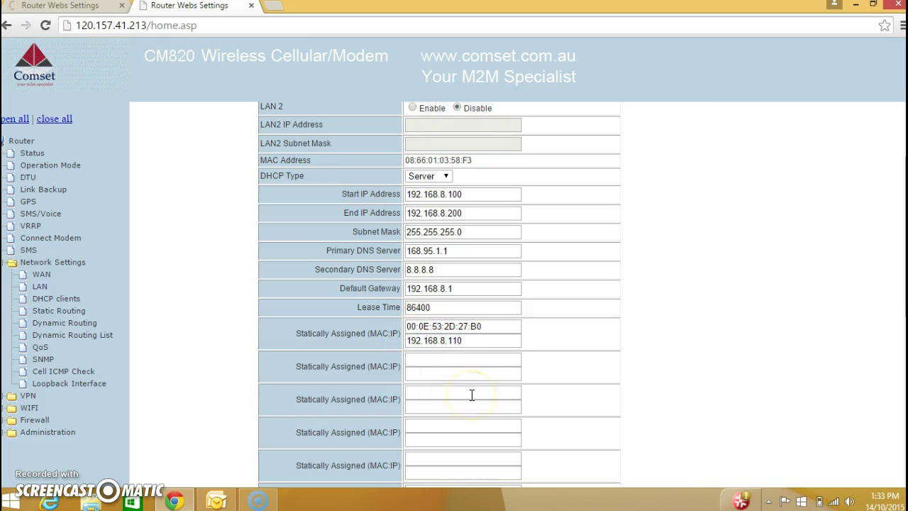
drag(462, 341, 408, 342)
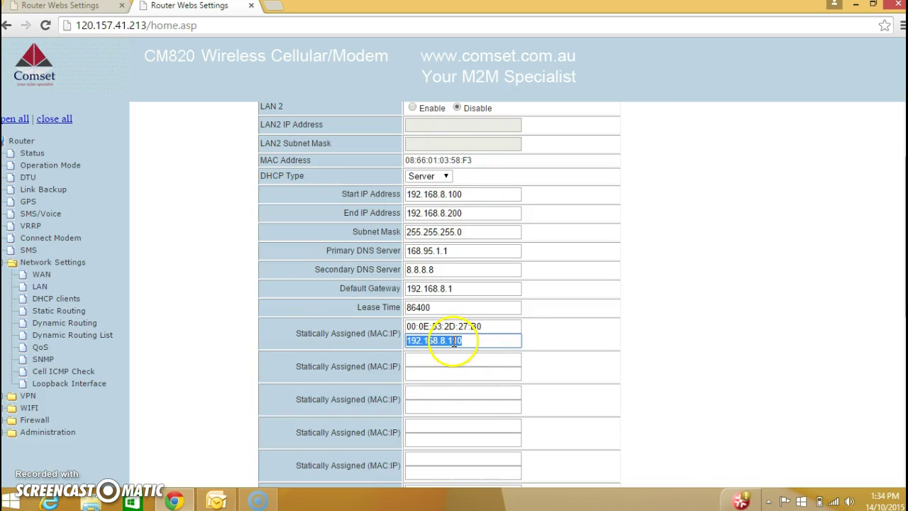
Open the router's System Command page in the administration settings.
click(36, 436)
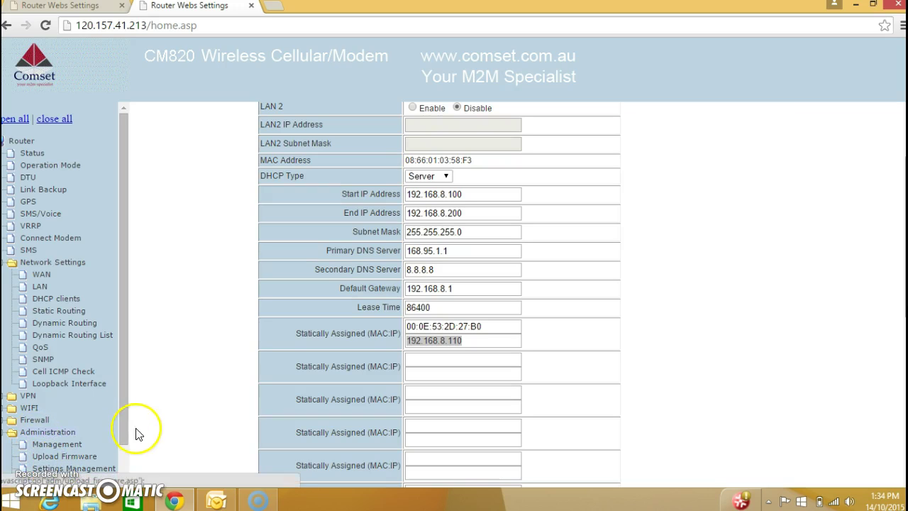
drag(126, 426, 125, 456)
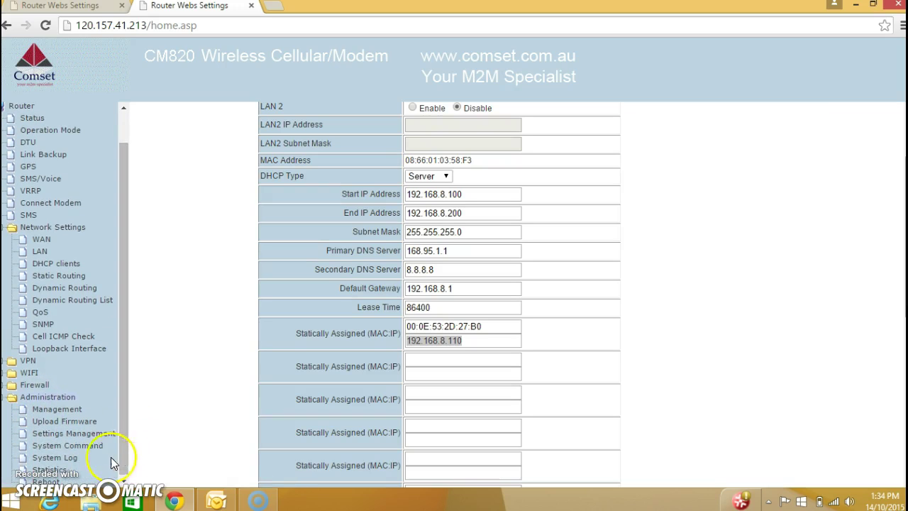
click(98, 451)
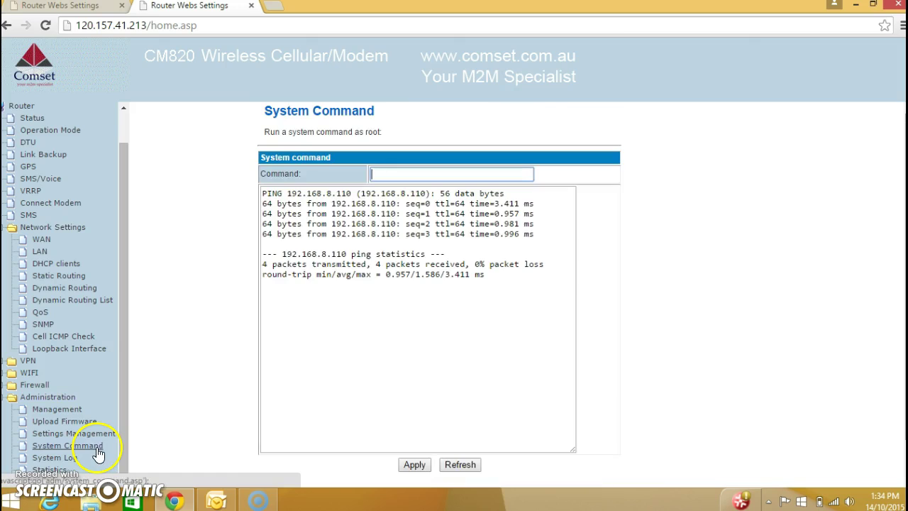
Try to run 192.168.8.110 as a system command on the router.
click(402, 175)
text(192)
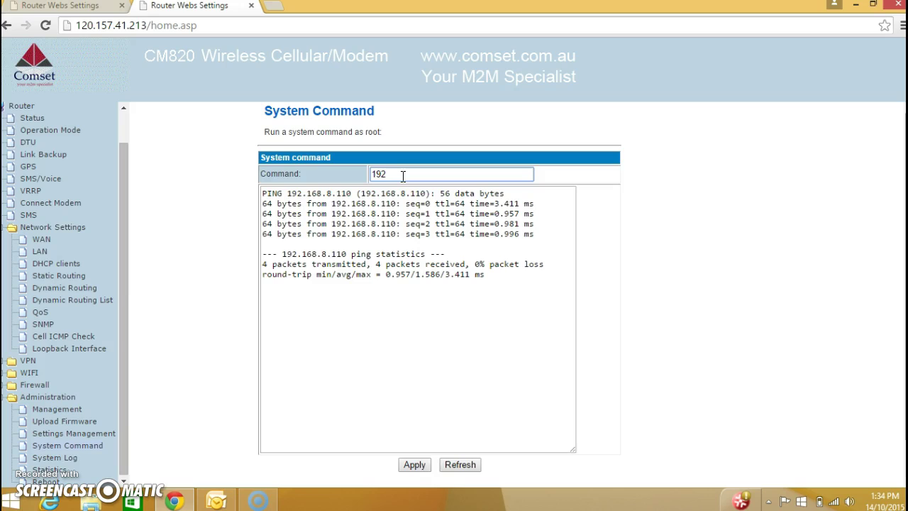
text(.168.8.110)
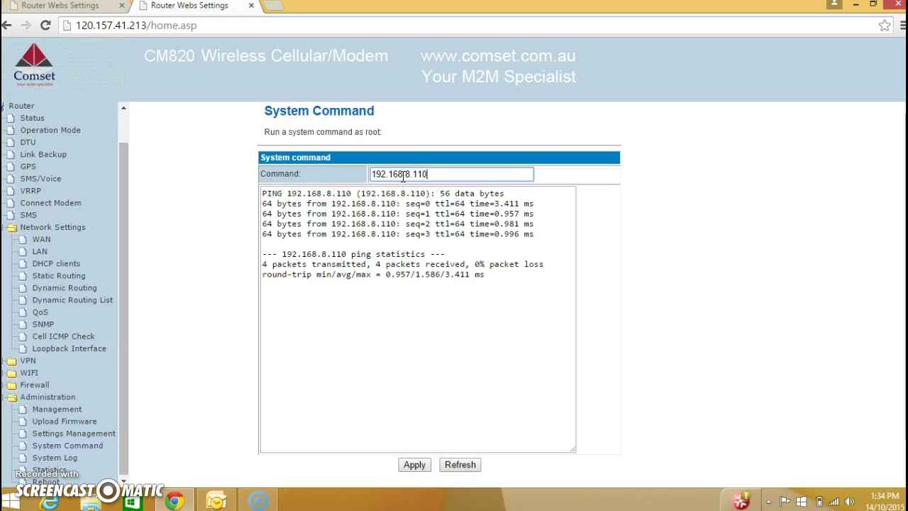
key(Return)
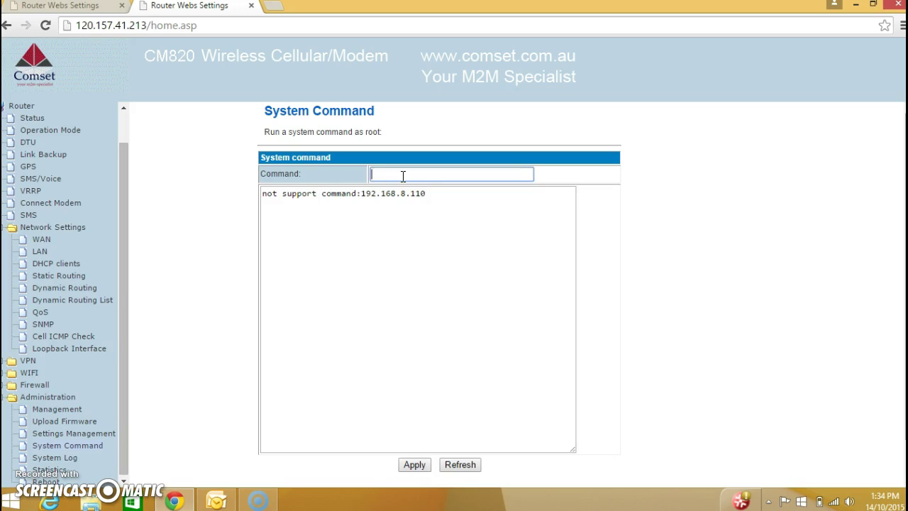
Run the system command ping 192.168.8.110 to test the connection to the statically assigned device.
text(ping)
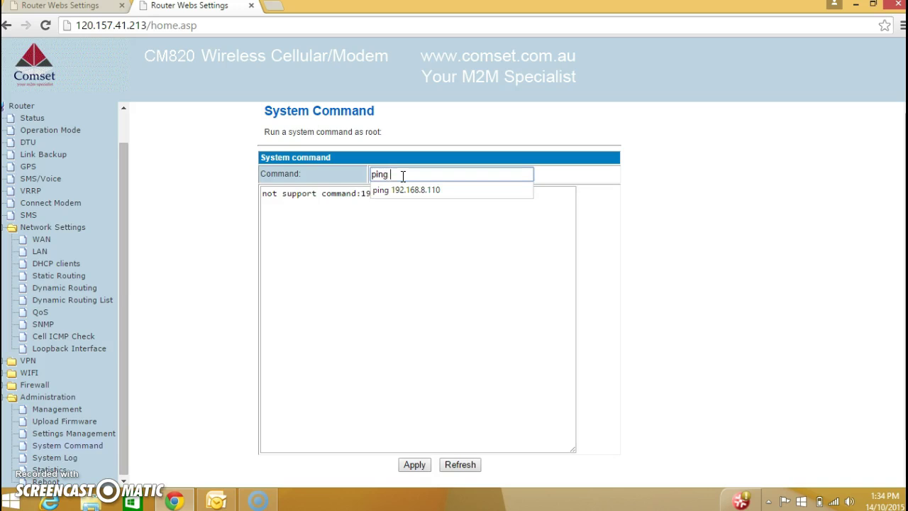
text( 192.168.8.110)
key(Return)
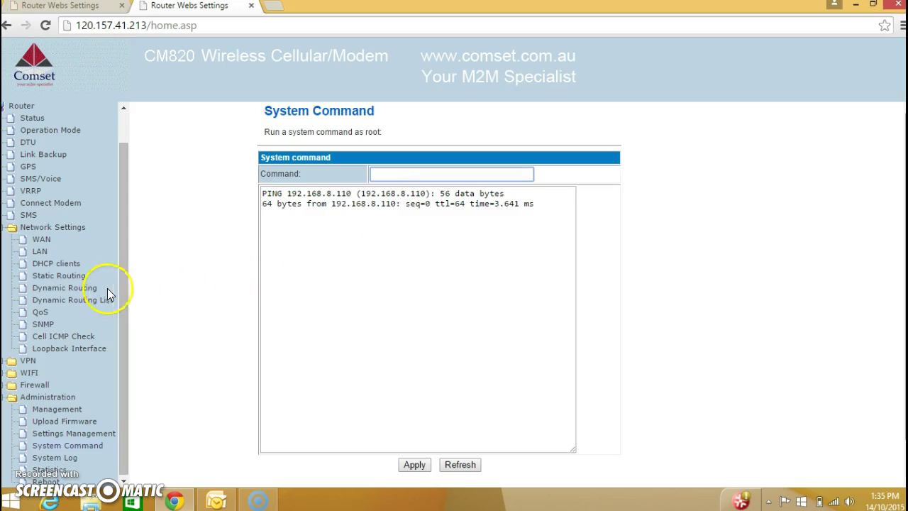
Enable port forwarding in the router's firewall settings with 192.168.8.110 as the rule's IP address.
click(32, 387)
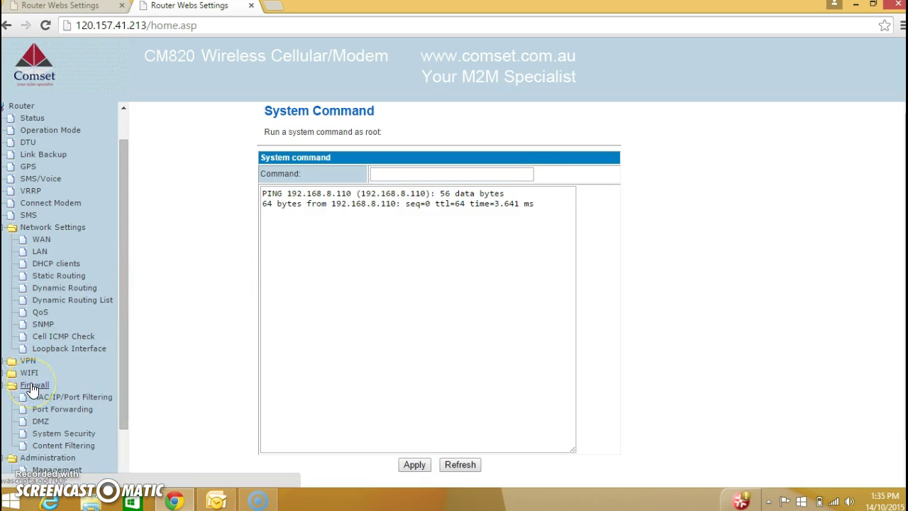
click(69, 412)
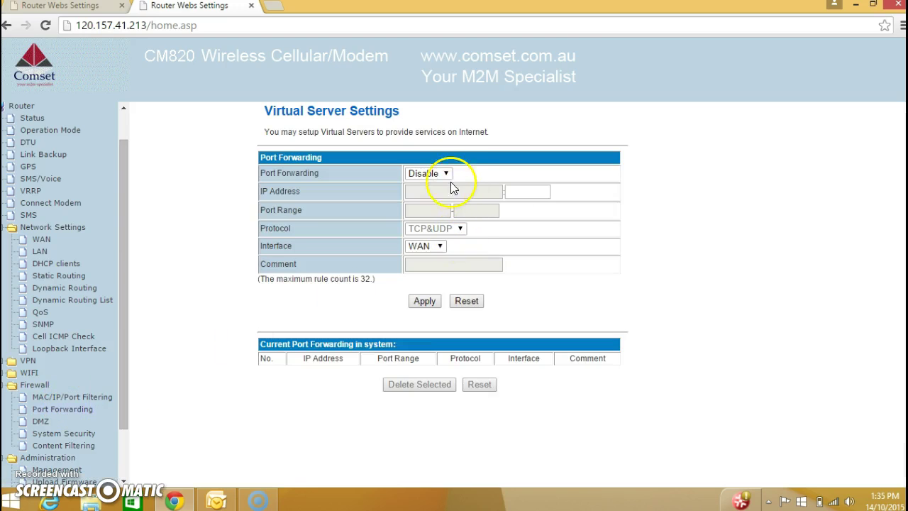
click(436, 173)
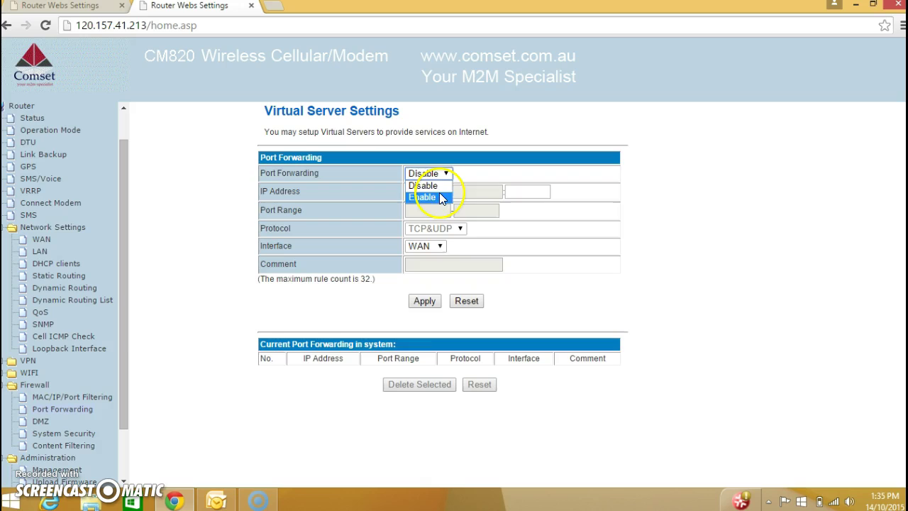
click(425, 197)
click(440, 192)
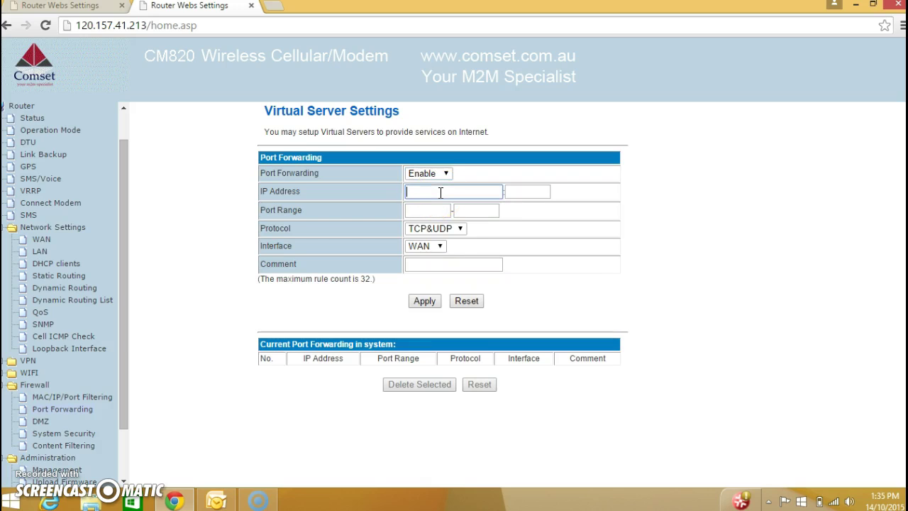
text(192)
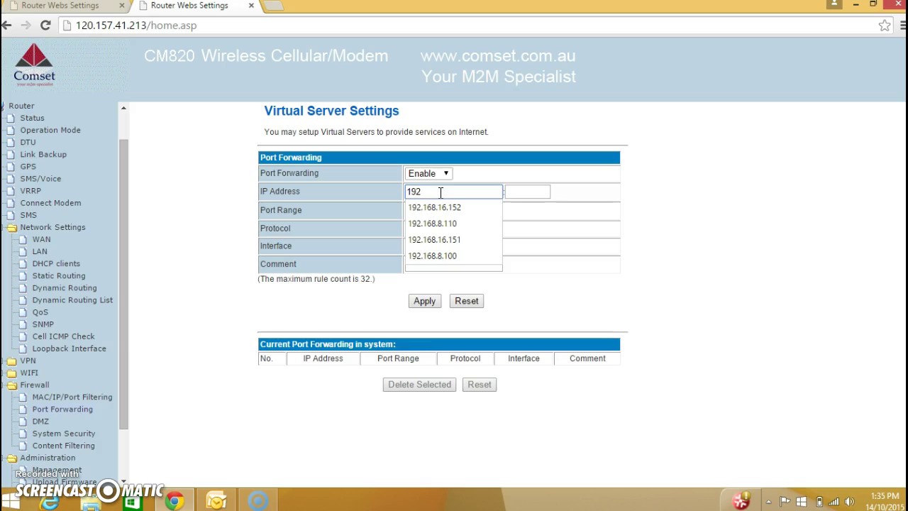
text(.168.8)
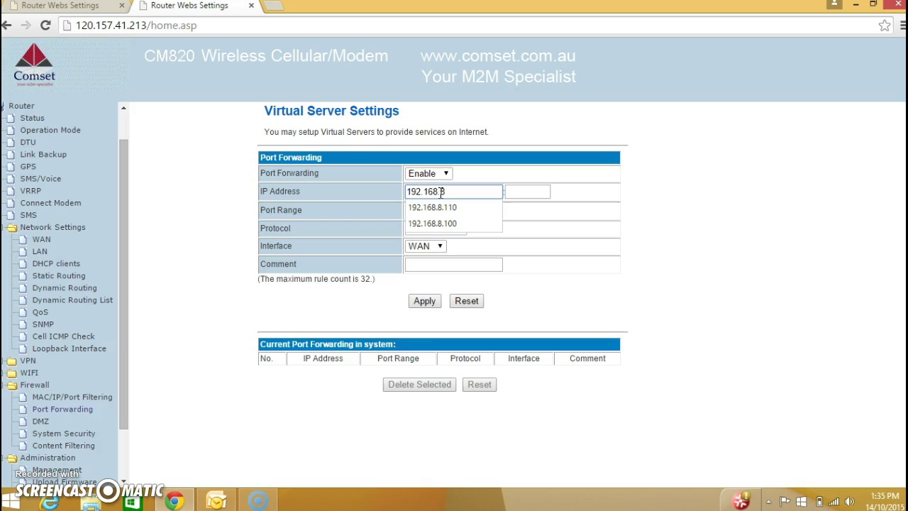
click(441, 206)
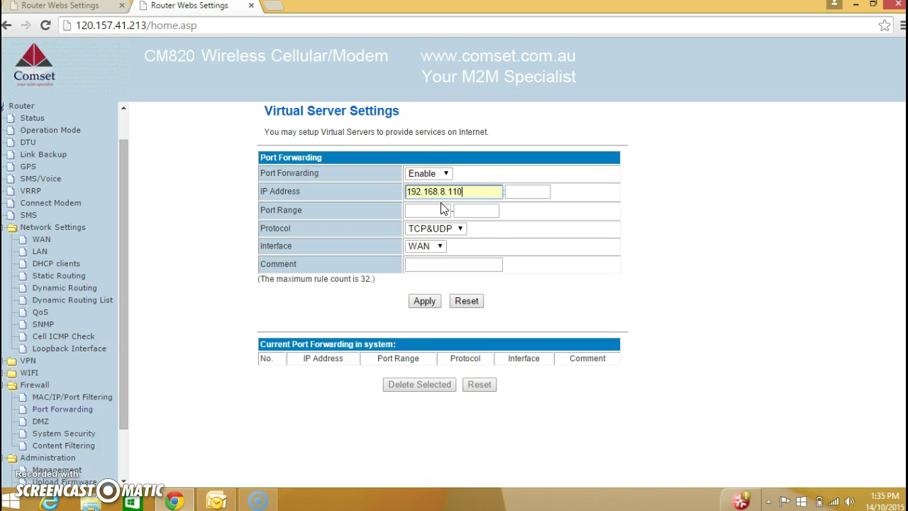
Set the port forwarding rule's port range to 88-88.
click(441, 206)
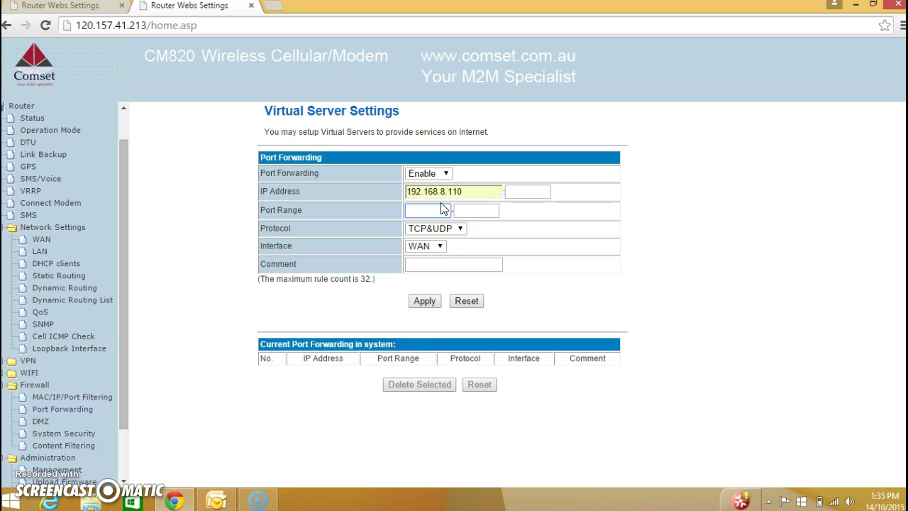
text(88)
key(Tab)
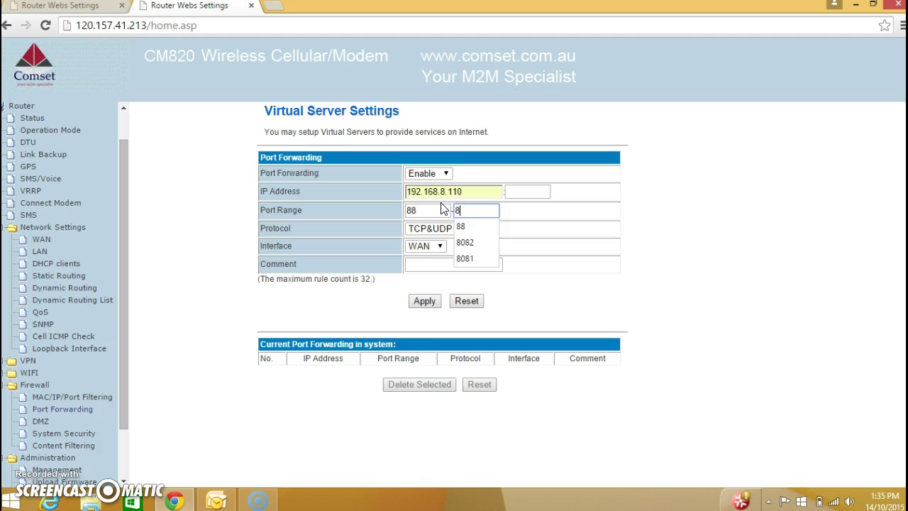
text(88)
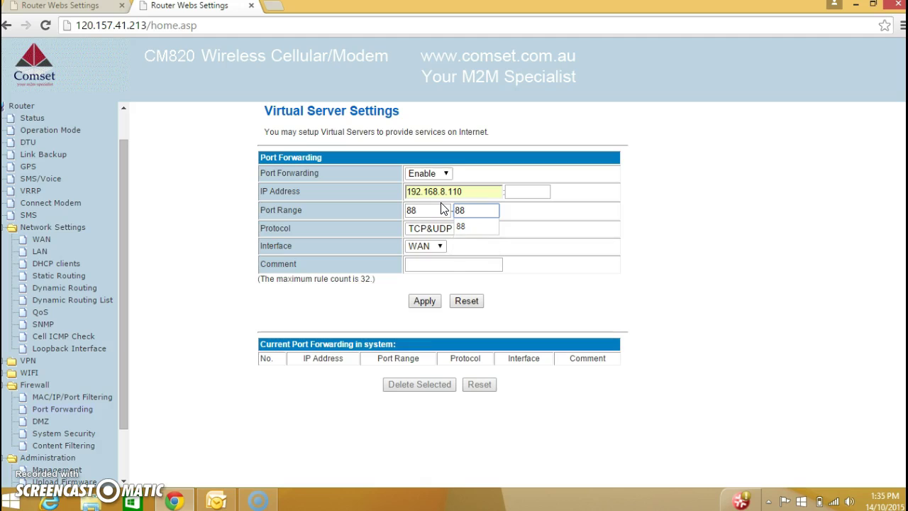
Add the comment CAMERA to the port forwarding rule and apply the rule.
click(434, 262)
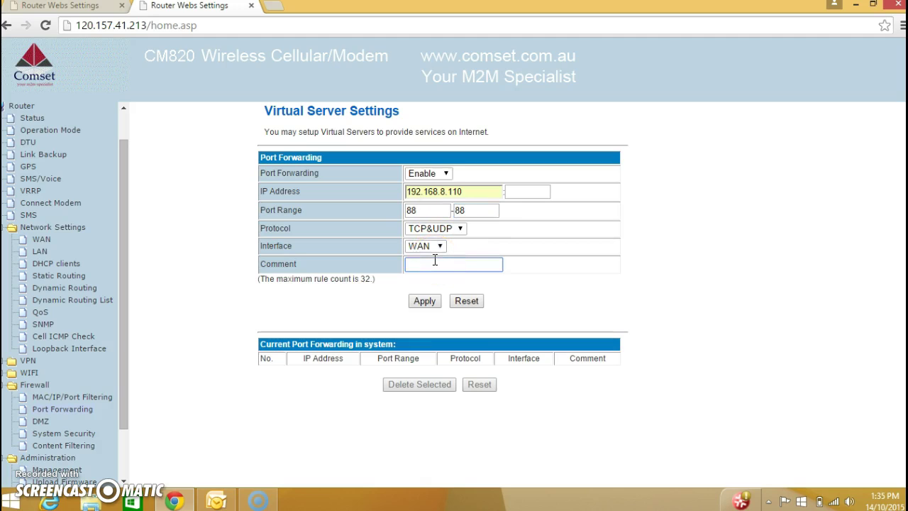
text(CA)
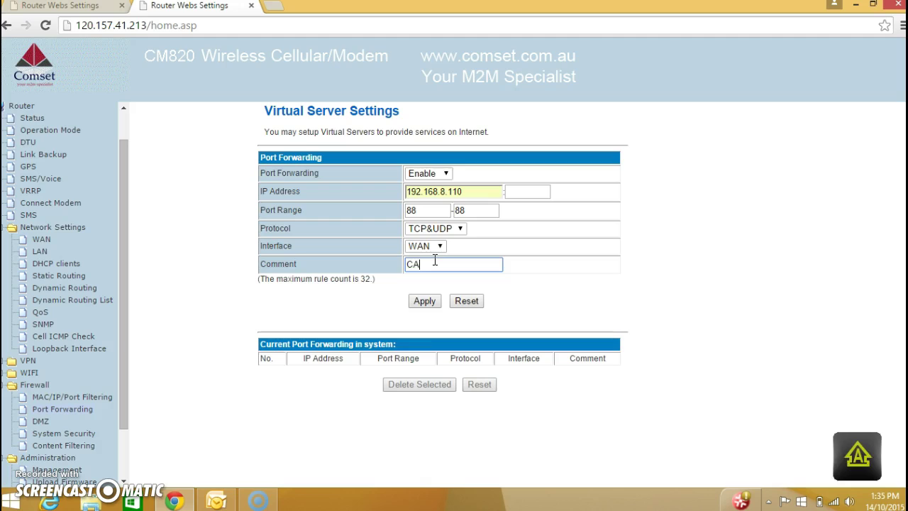
text(MERA)
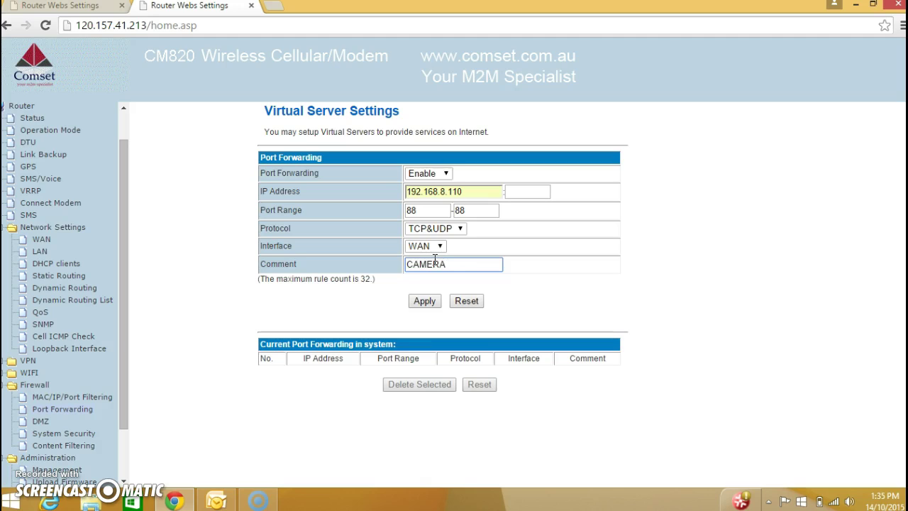
click(428, 302)
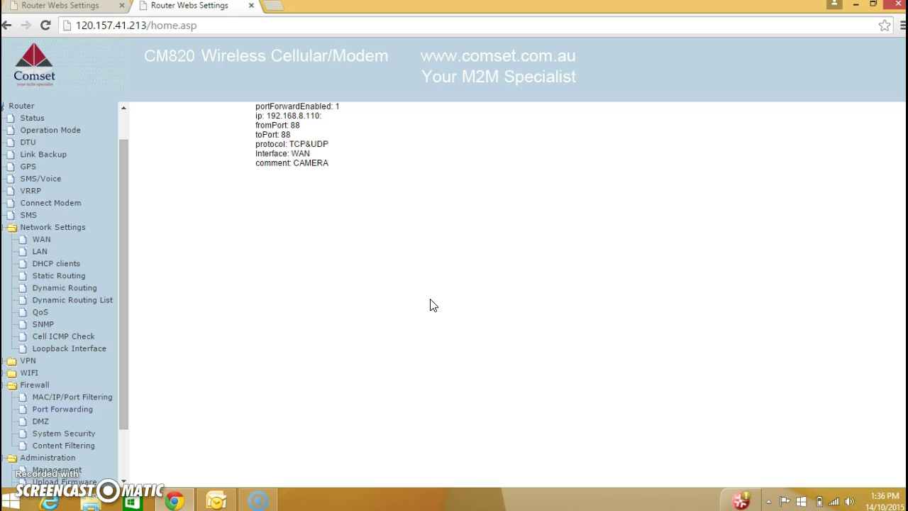
click(74, 412)
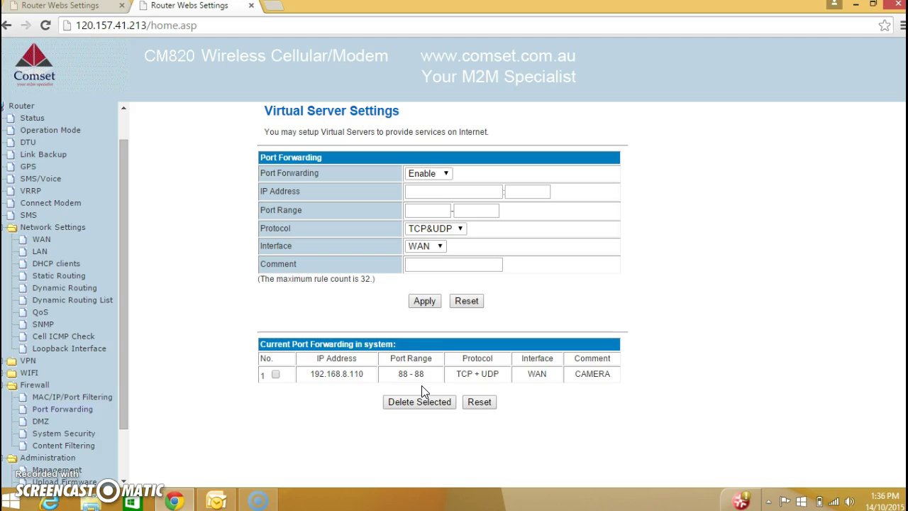
click(415, 386)
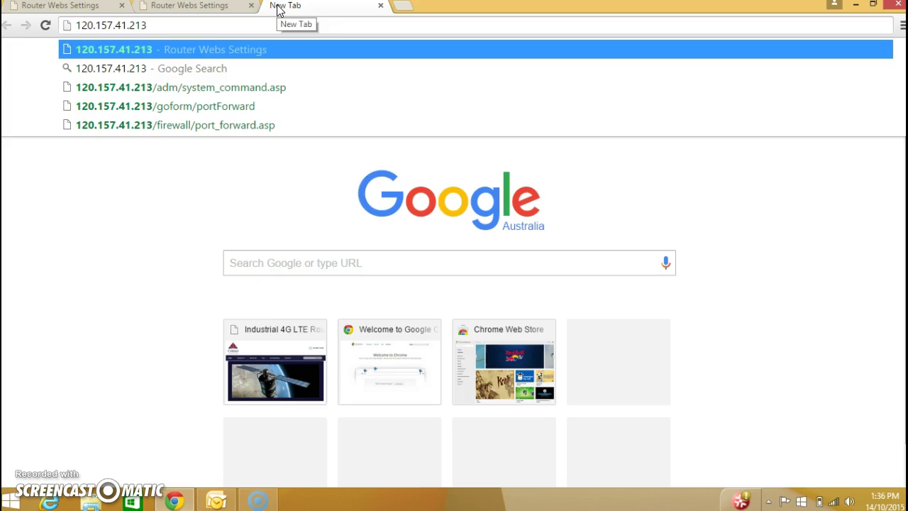
text(:88)
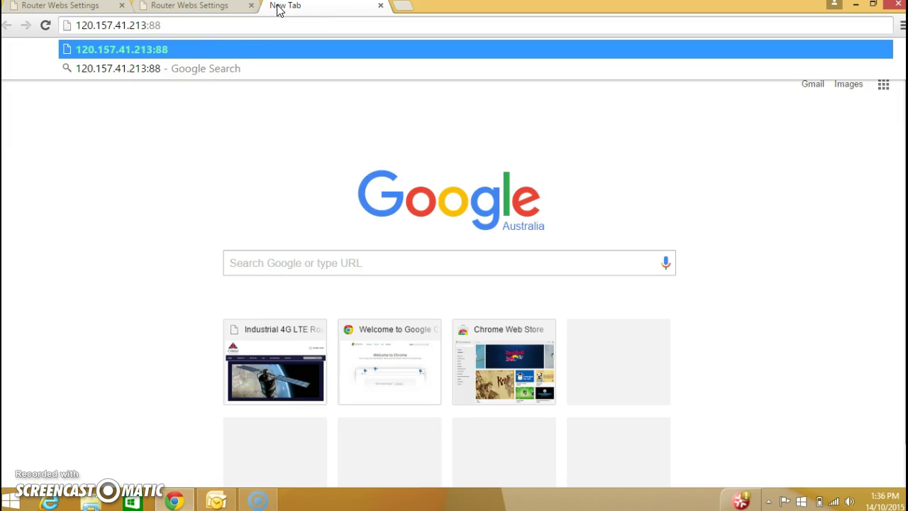
key(Return)
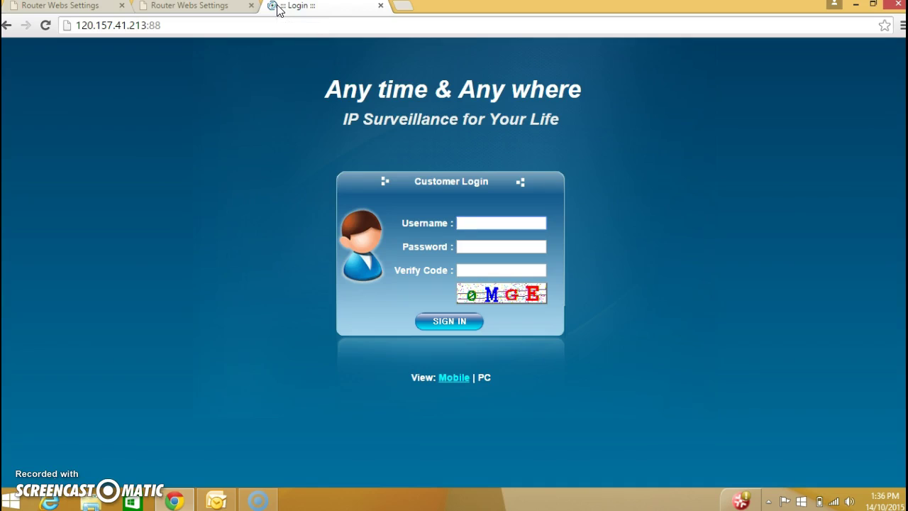
Return to the router's settings page and examine the cell network and internet configuration on its status page.
click(216, 7)
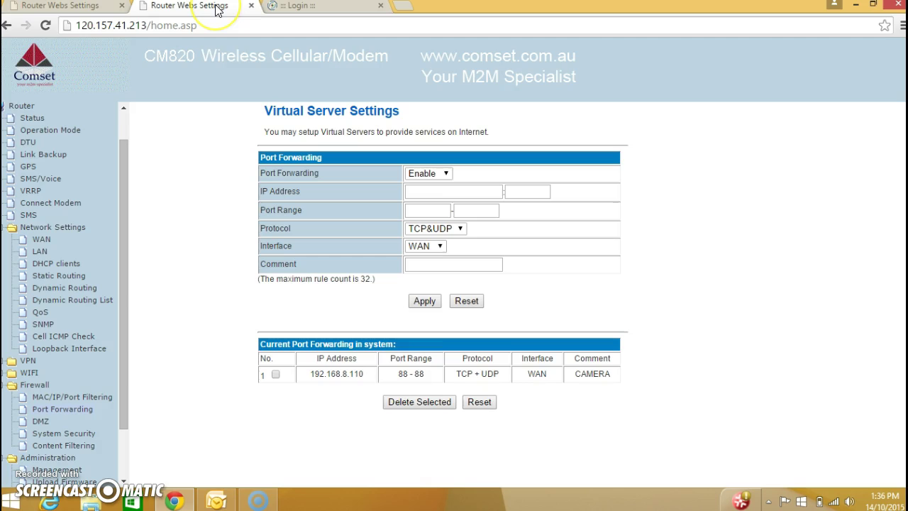
click(34, 119)
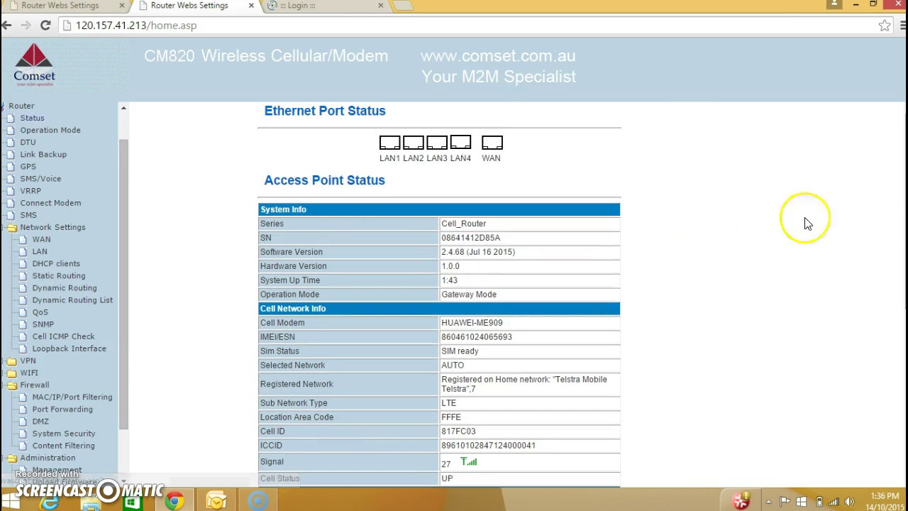
scroll(628, 369, down, 2)
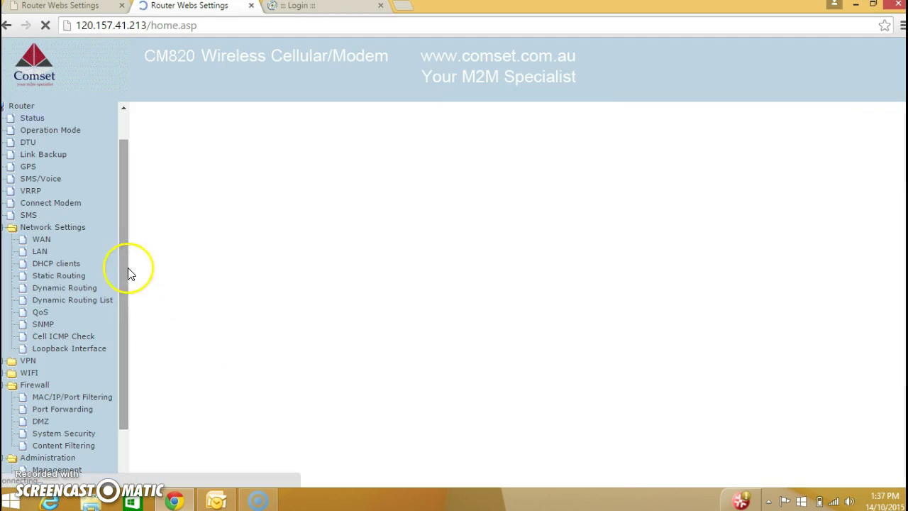
Open the router's system management page and examine its DDNS settings and the available Dynamic DNS providers.
click(120, 257)
drag(120, 257, 144, 383)
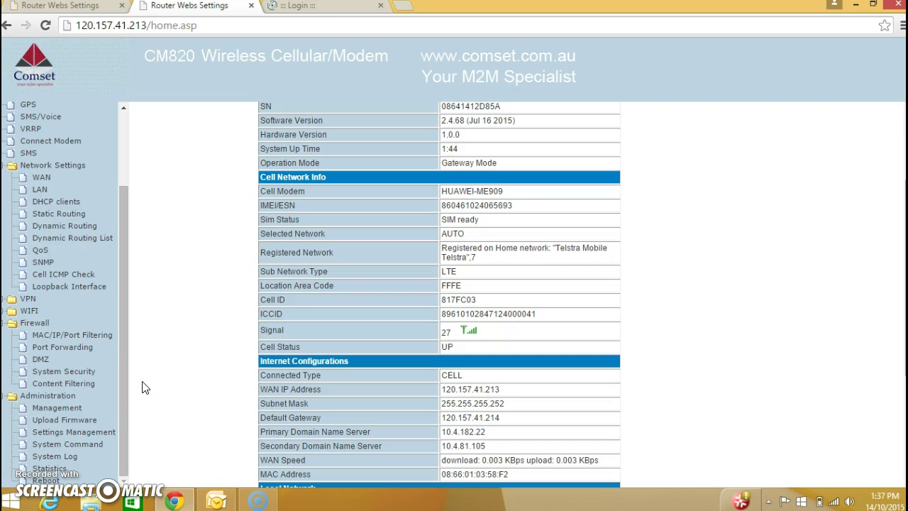
click(69, 410)
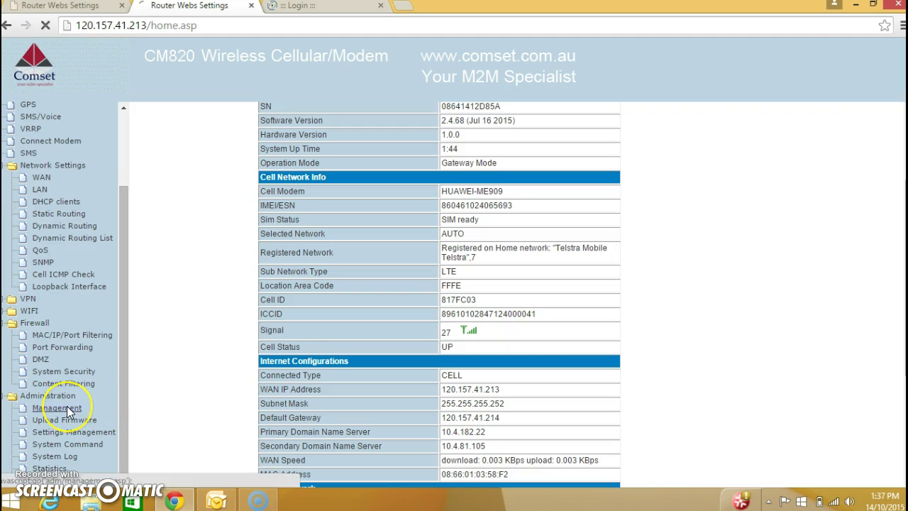
click(69, 411)
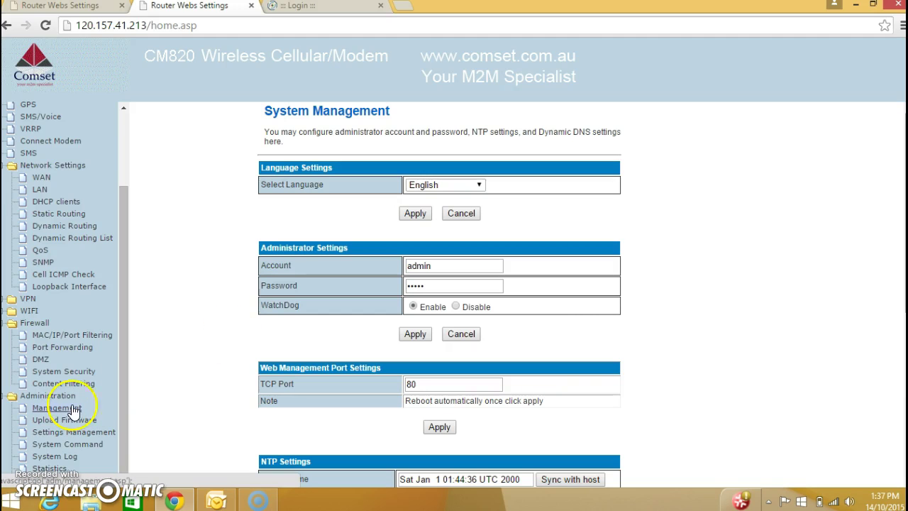
scroll(581, 294, down, 3)
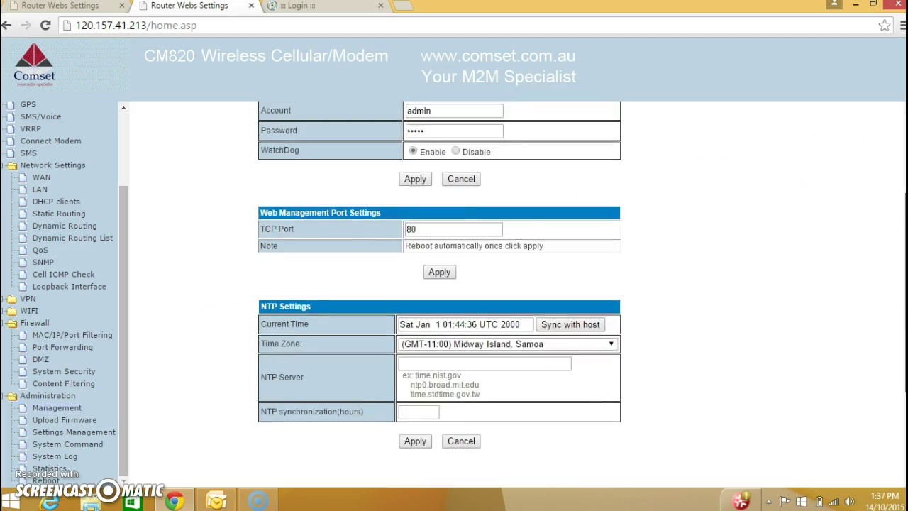
scroll(558, 387, down, 2)
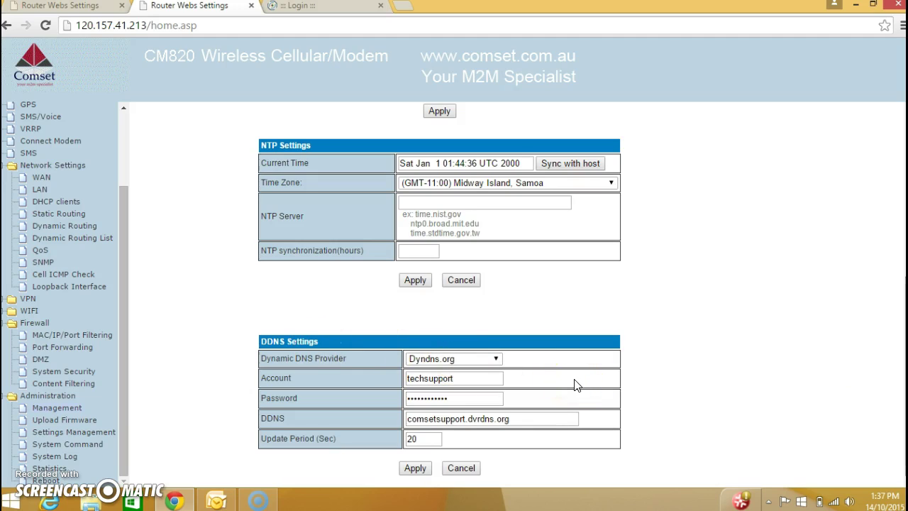
click(496, 360)
click(496, 360)
Copy the hostname comsetsupport.dvrdns.org from the DDNS settings and open it in a new browser tab.
click(520, 419)
drag(503, 419, 410, 424)
key(ctrl+c)
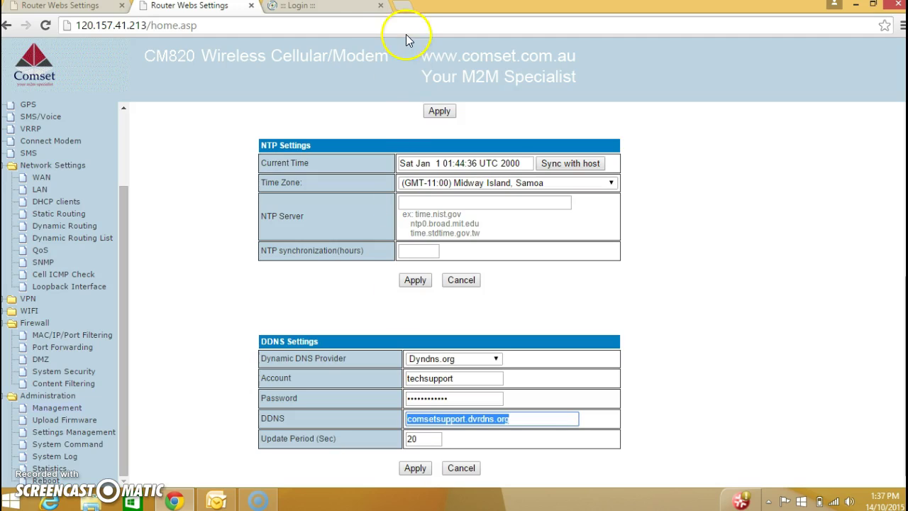
click(401, 6)
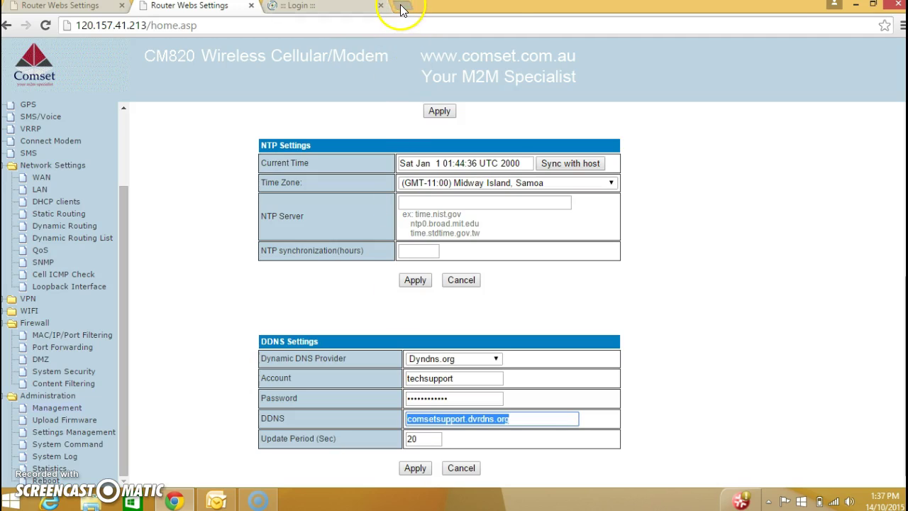
key(ctrl+v)
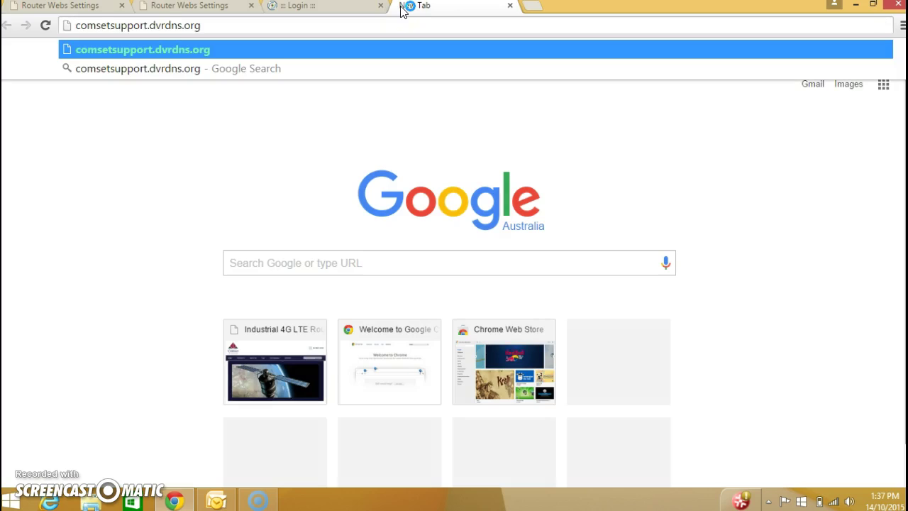
key(Return)
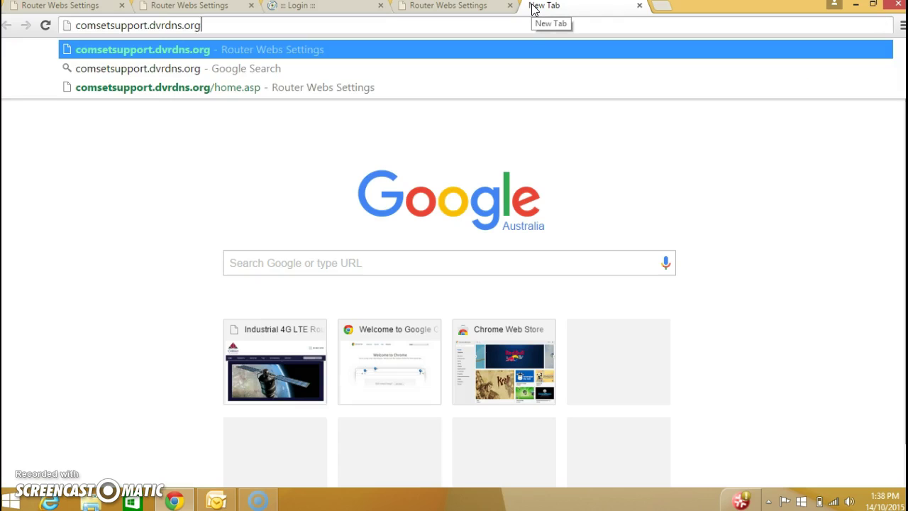
Open the camera through the DDNS hostname on port 88, comsetsupport.dvrdns.org:88, in another new browser tab.
text(:88)
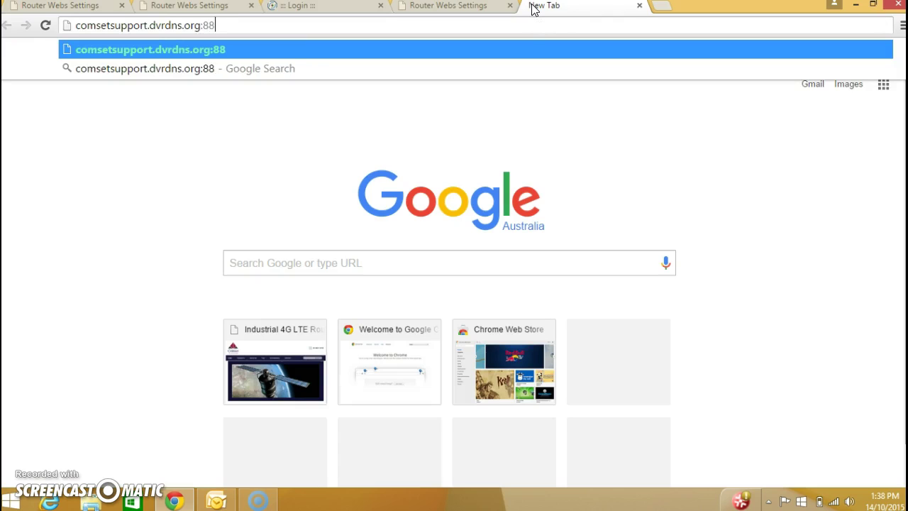
key(Return)
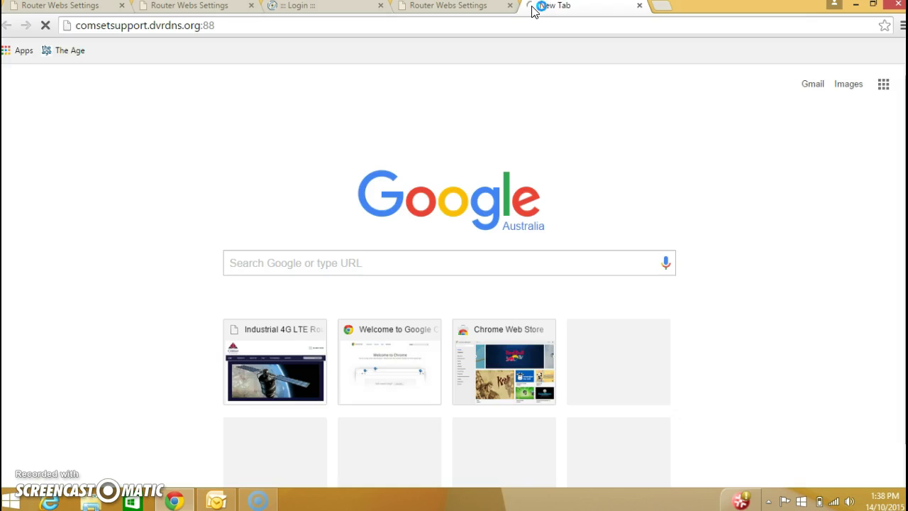